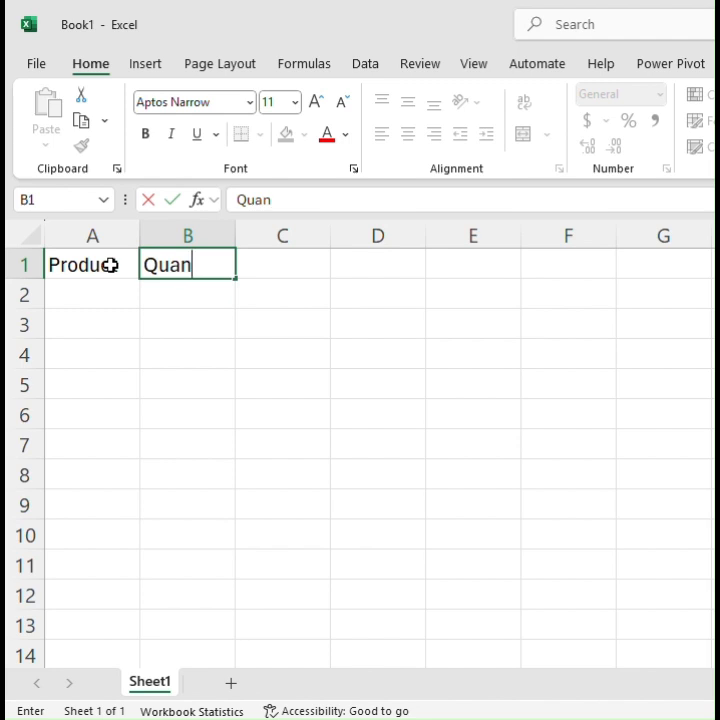
Complete the header row by entering Price in C1 and Total in D1.
key("Tab")
type("Price")
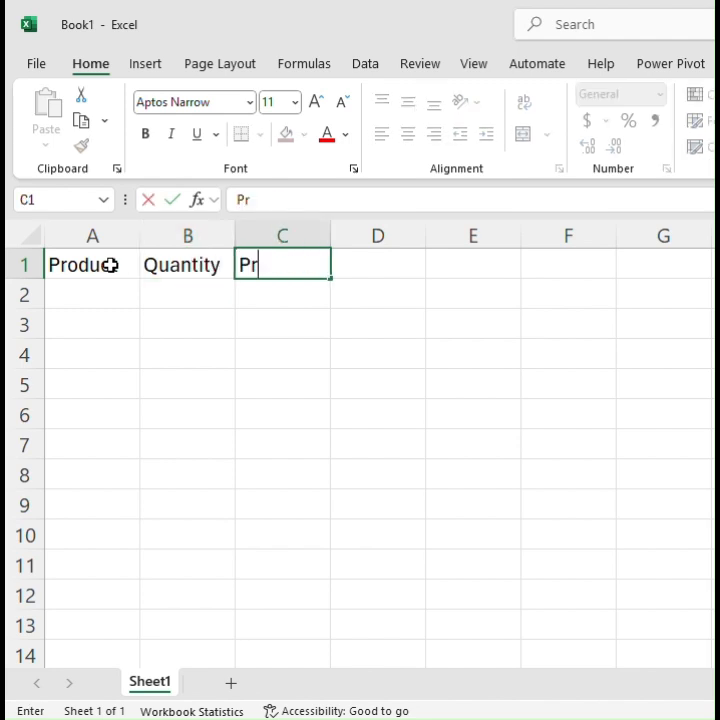
key("Tab")
type("Total")
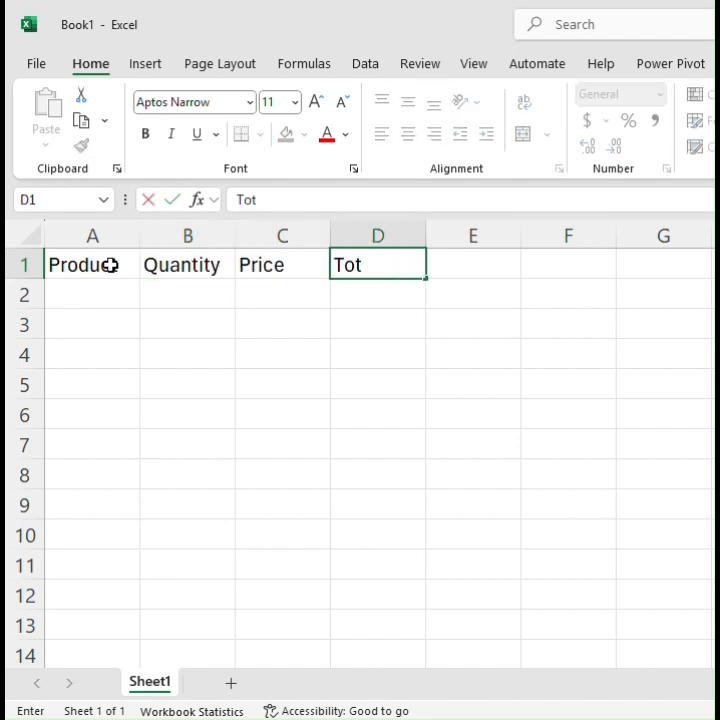
key("Return")
List the products Apple, Banana and Mango in cells A2 to A4 under the Product header.
key("Left")
key("Left")
key("Left")
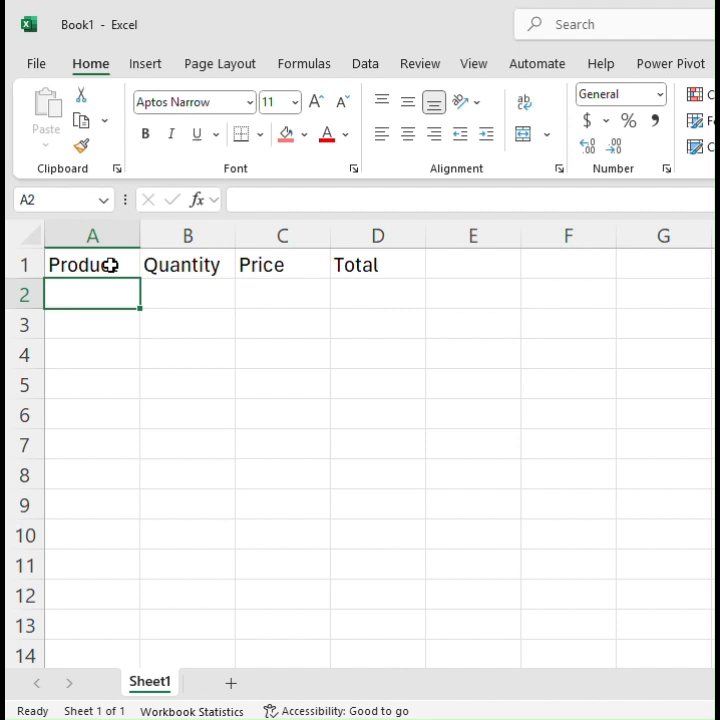
type("Aplle")
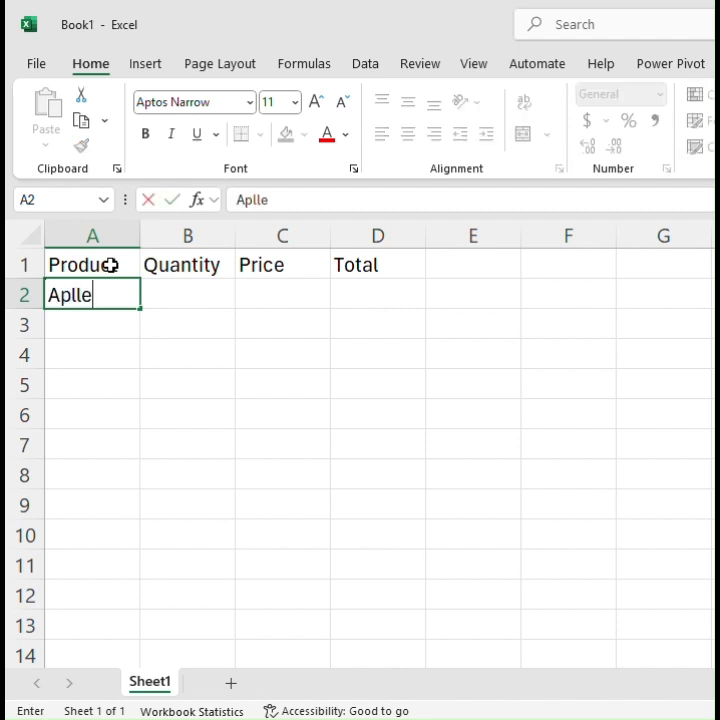
key("Return")
key("Up")
type("Appll")
key("BackSpace")
type("e")
key("Return")
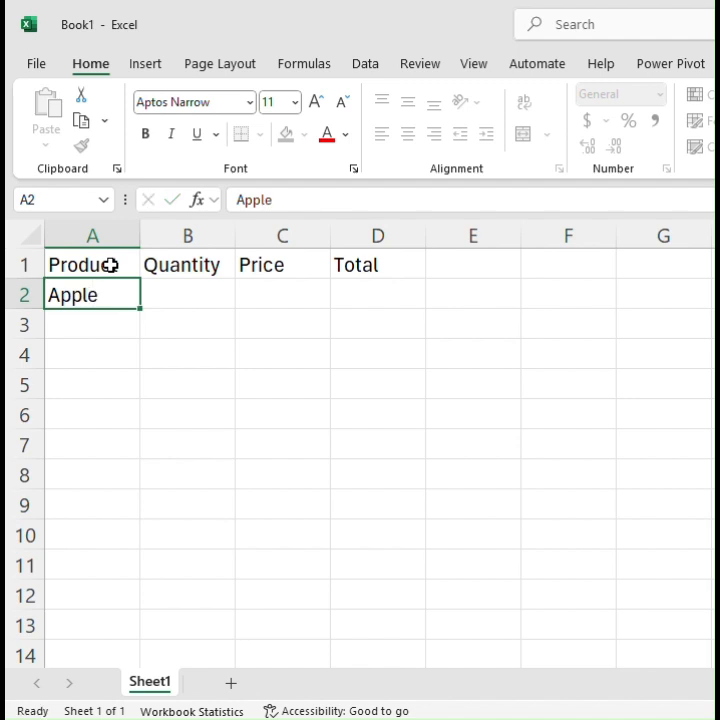
type("Banana")
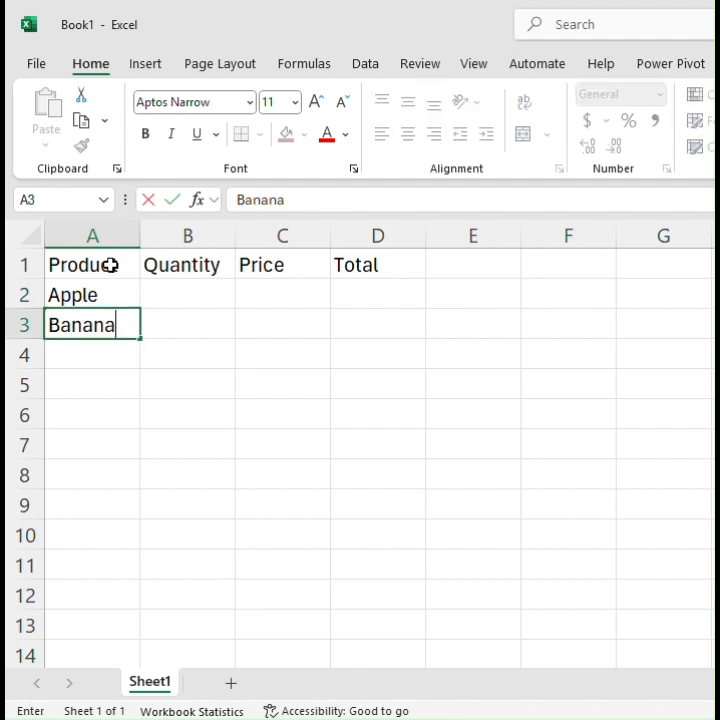
key("Return")
type("Mango")
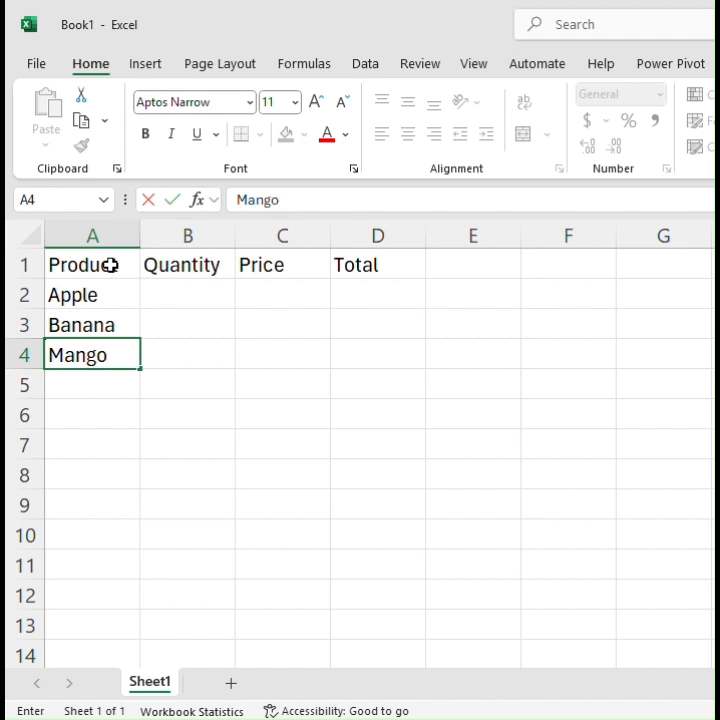
Fill the Quantity column with 10 for Apple, 12 for Banana and 15 for Mango.
key("Right")
key("Up")
key("Up")
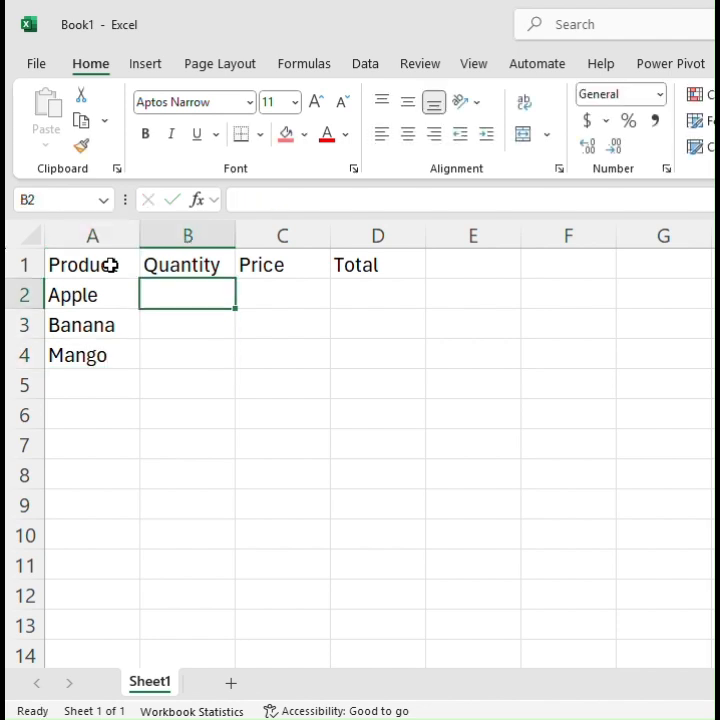
type("10")
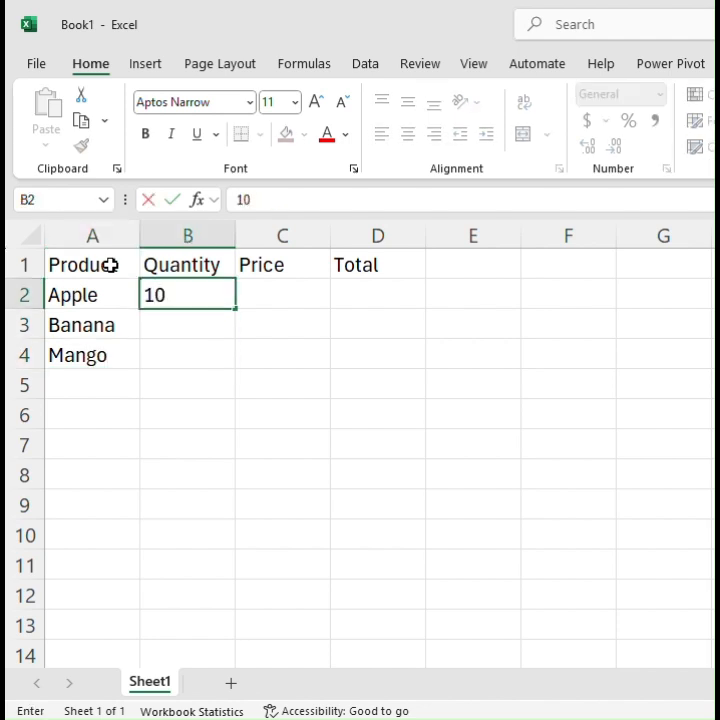
key("Return")
type("12")
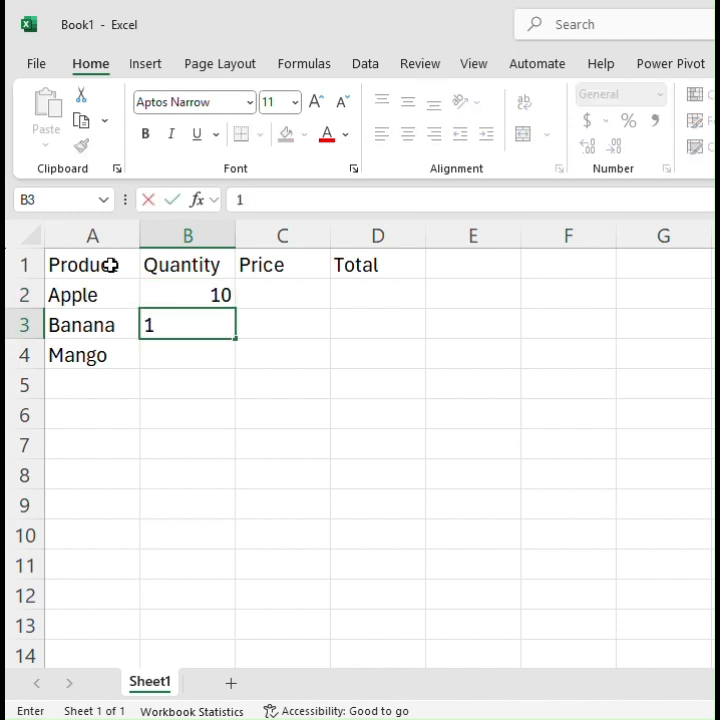
key("Return")
type("1")
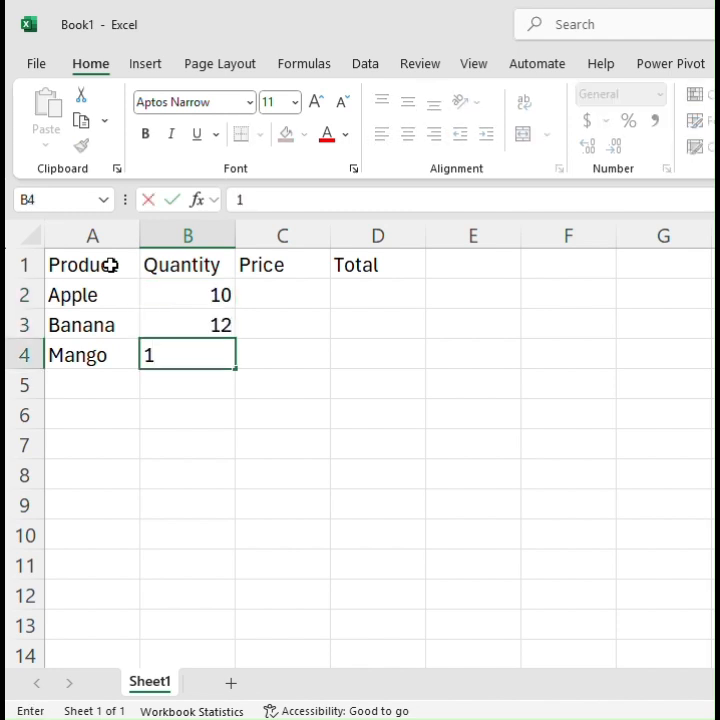
type("5")
Fill the Price column with 50 for Apple, 10 for Banana and 45 for Mango.
key("Tab")
key("Up")
key("Up")
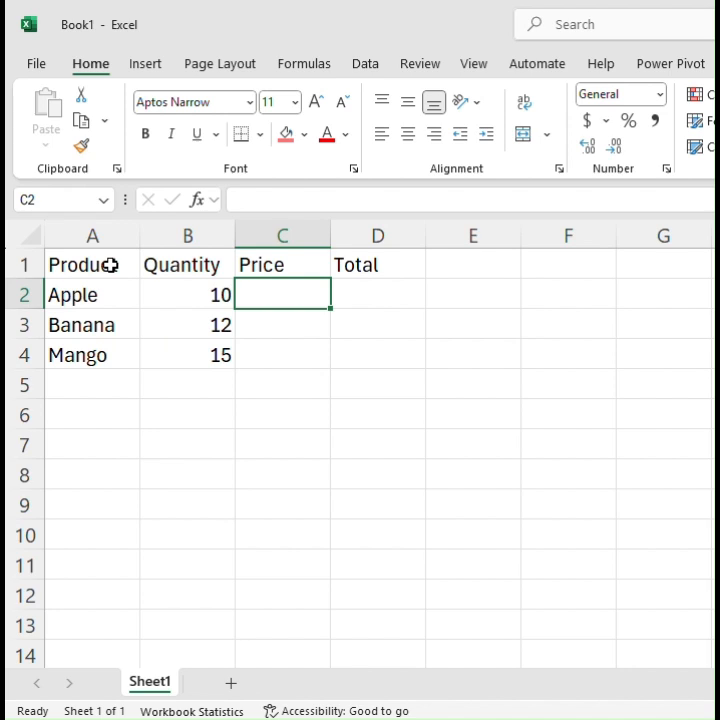
type("50")
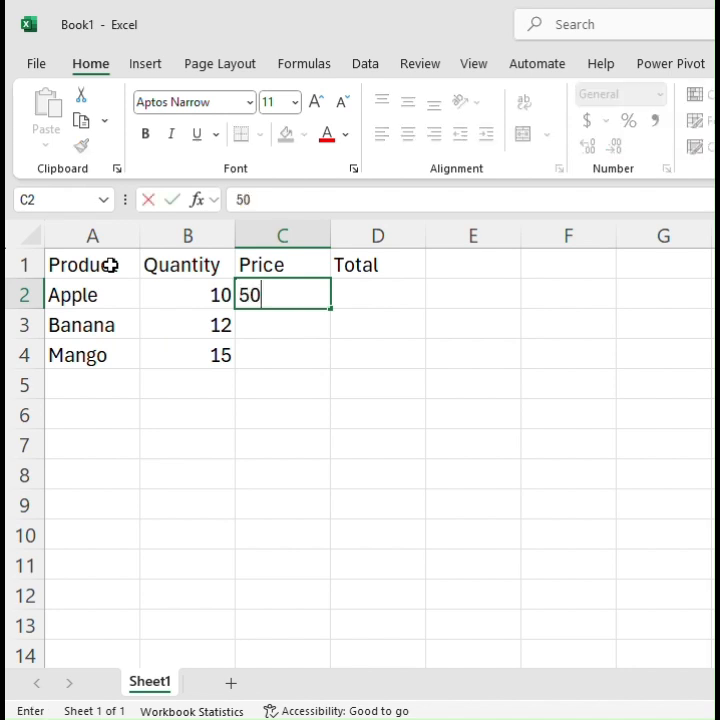
key("Return")
type("10")
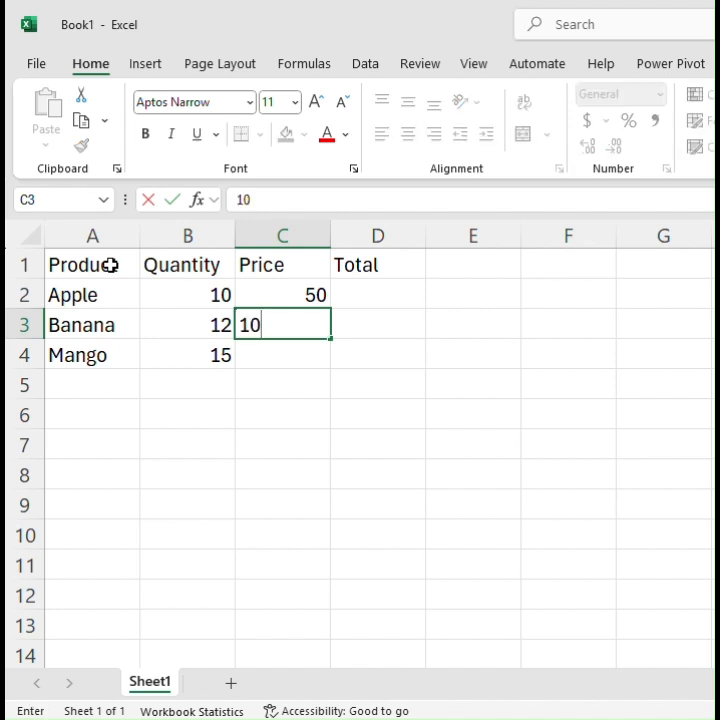
key("Return")
type("45")
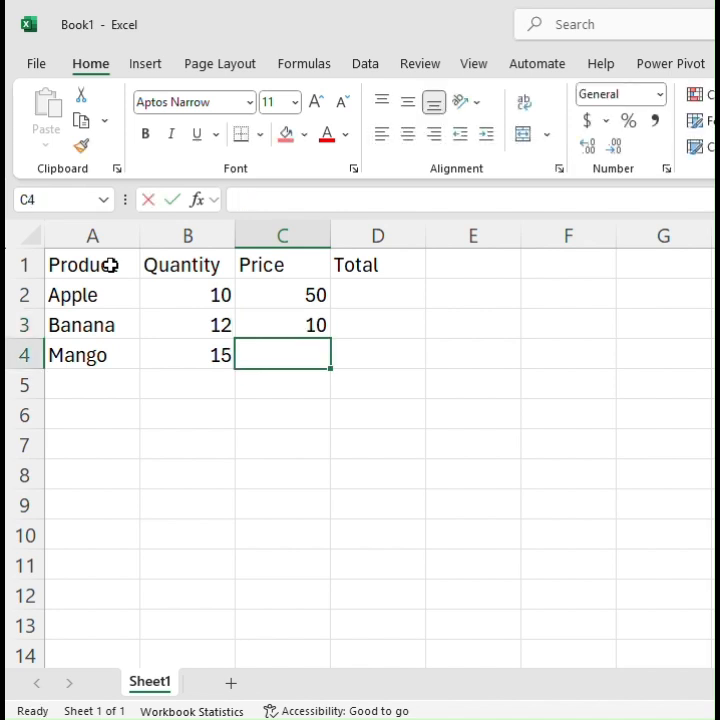
key("Return")
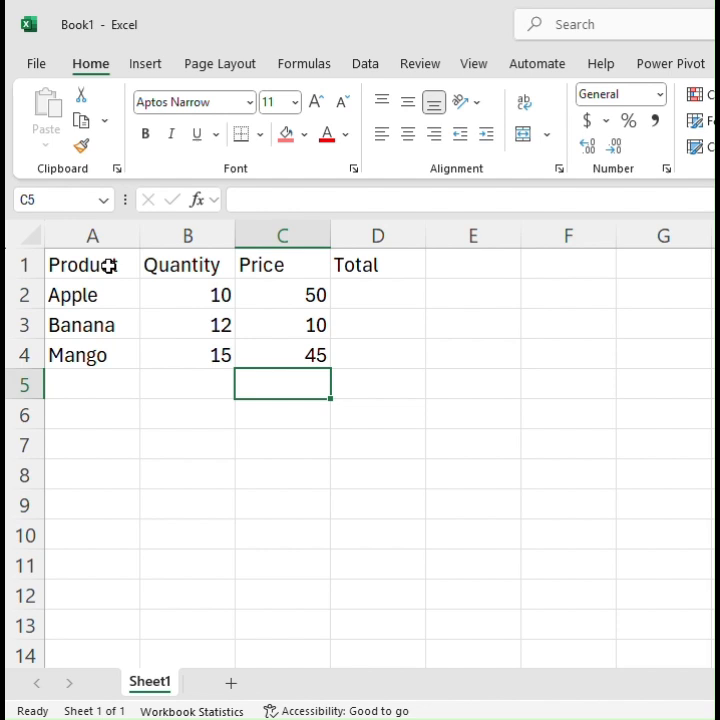
left_click_drag(92, 264, 95, 350)
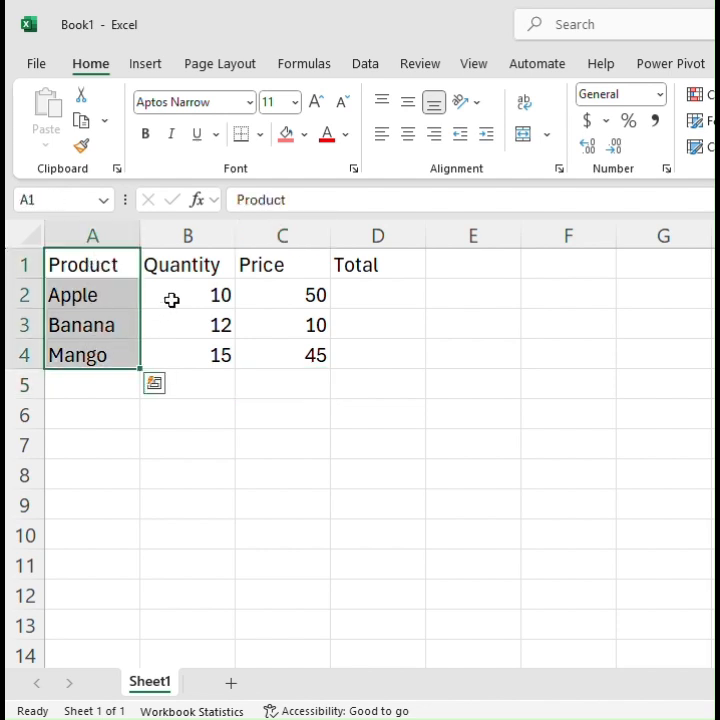
left_click_drag(182, 267, 197, 321)
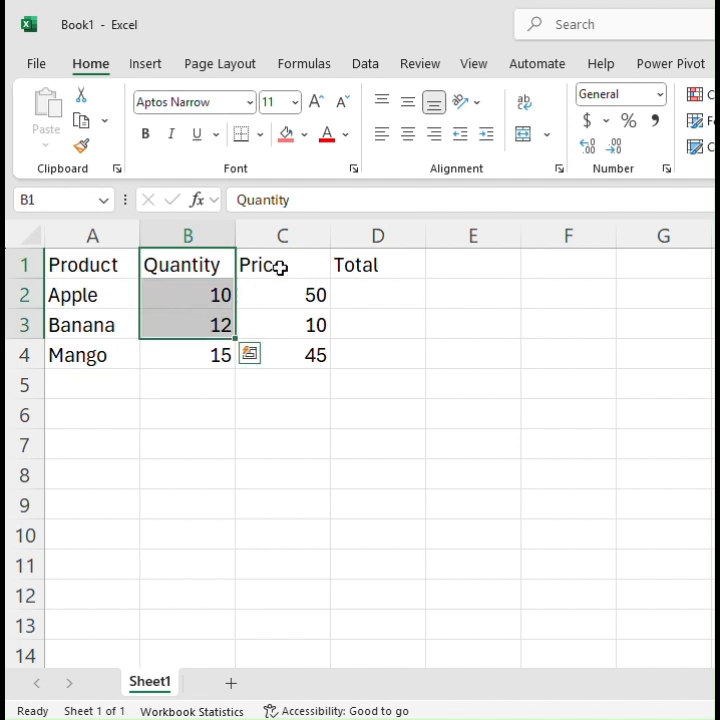
left_click_drag(240, 263, 291, 369)
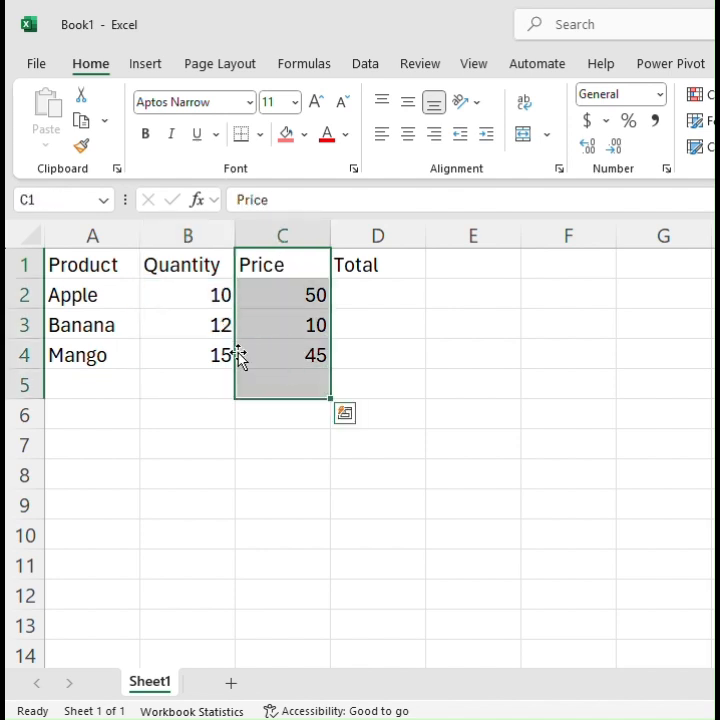
left_click(199, 336)
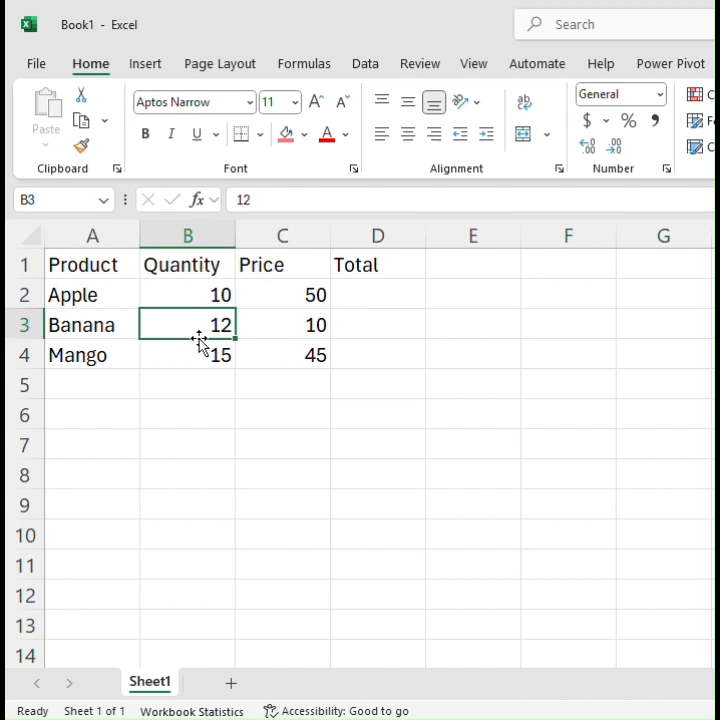
Calculate Apple's total in D2 with the formula =C2*B2.
left_click(389, 300)
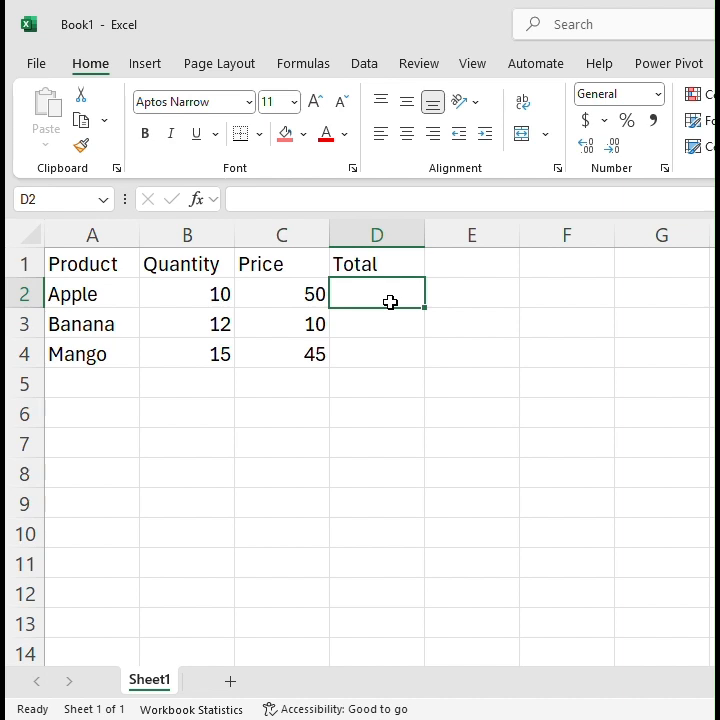
type("=")
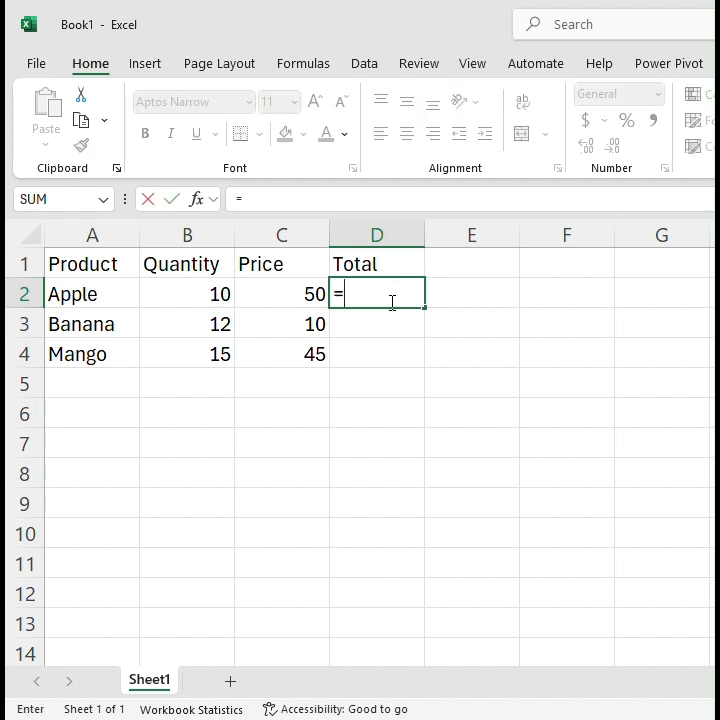
key("Left")
type("*")
key("Left")
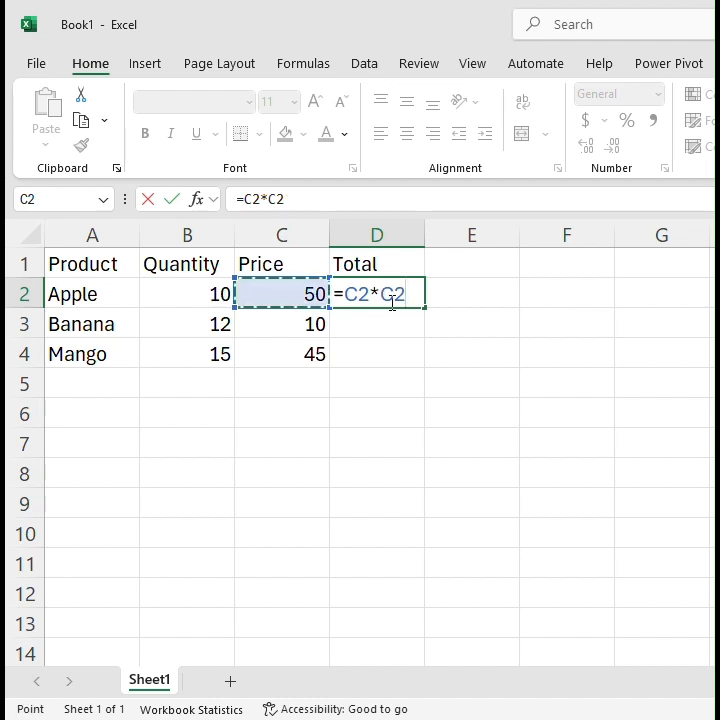
key("Left")
key("Return")
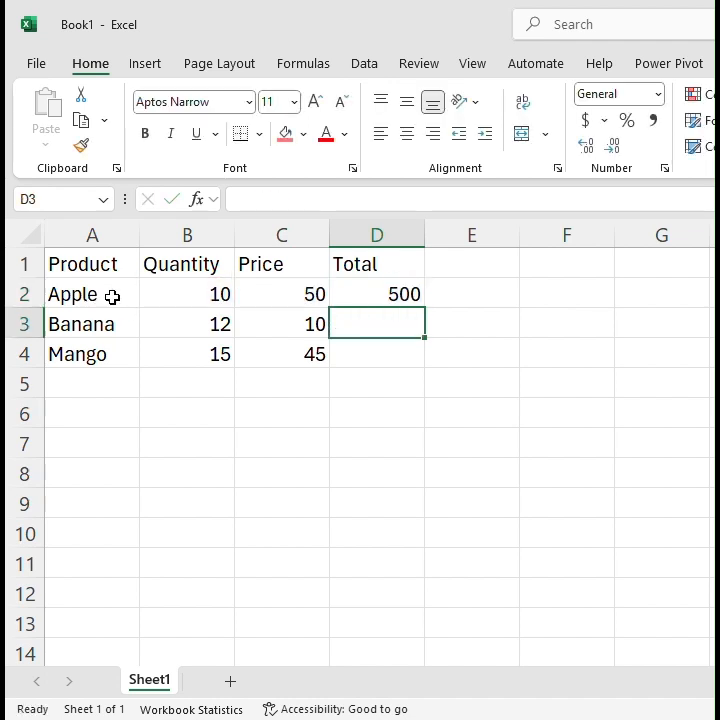
Copy the total formula from D2 down to D4 for the Banana and Mango rows.
left_click(395, 300)
left_click_drag(423, 306, 424, 365)
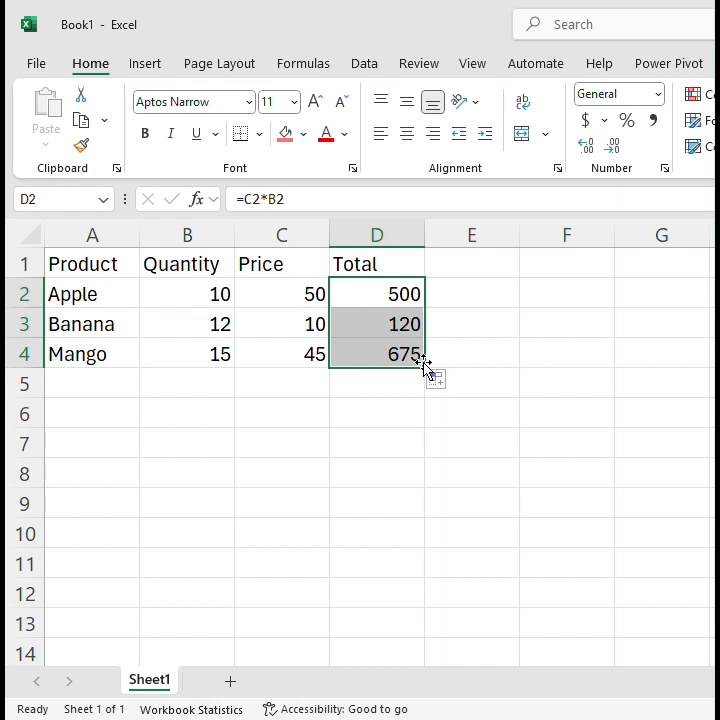
left_click(464, 342)
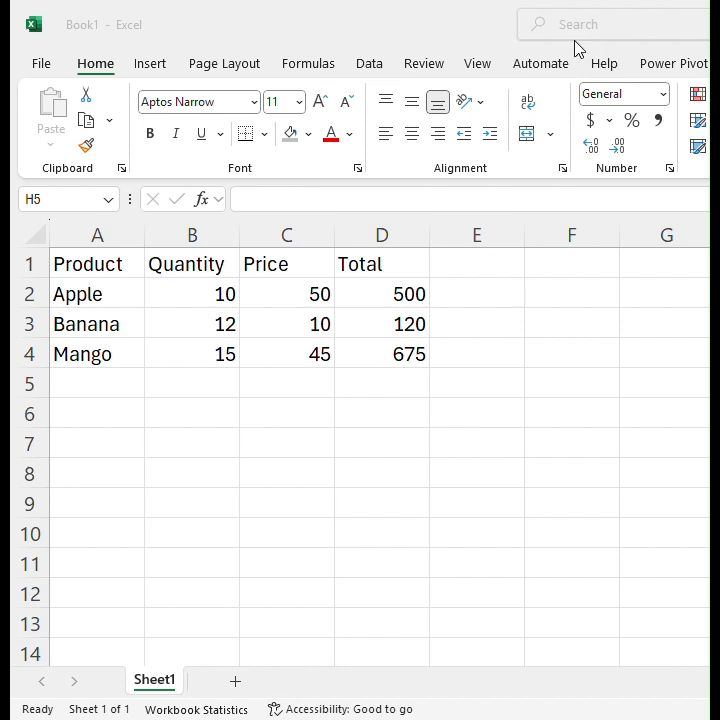
Make the header row A1:D1 bold and give it a light gray fill.
left_click(368, 257)
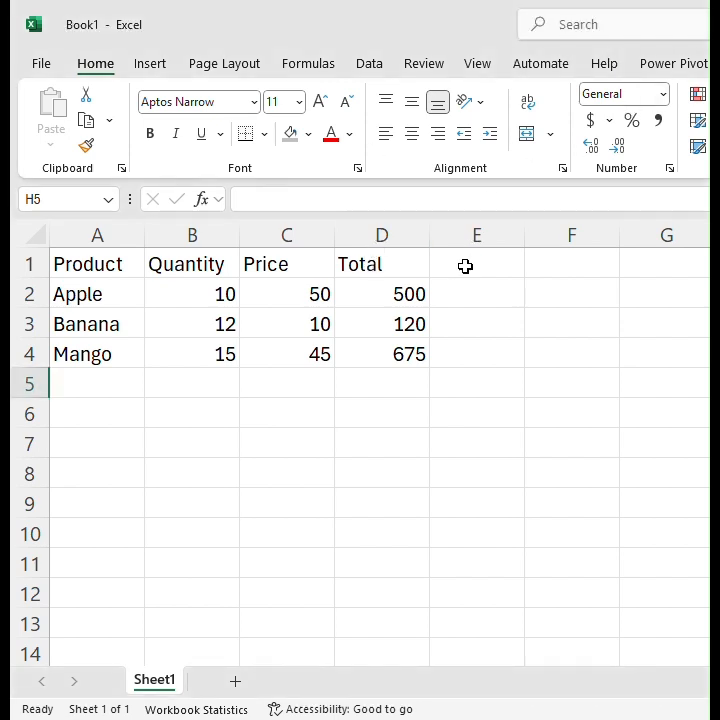
left_click(403, 262)
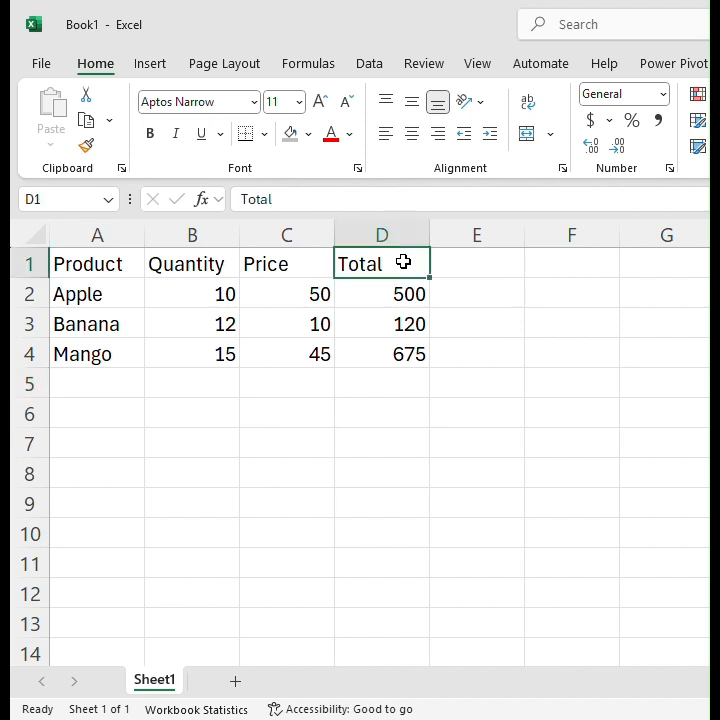
key("shift+Left")
key("shift+Left")
key("shift+Left")
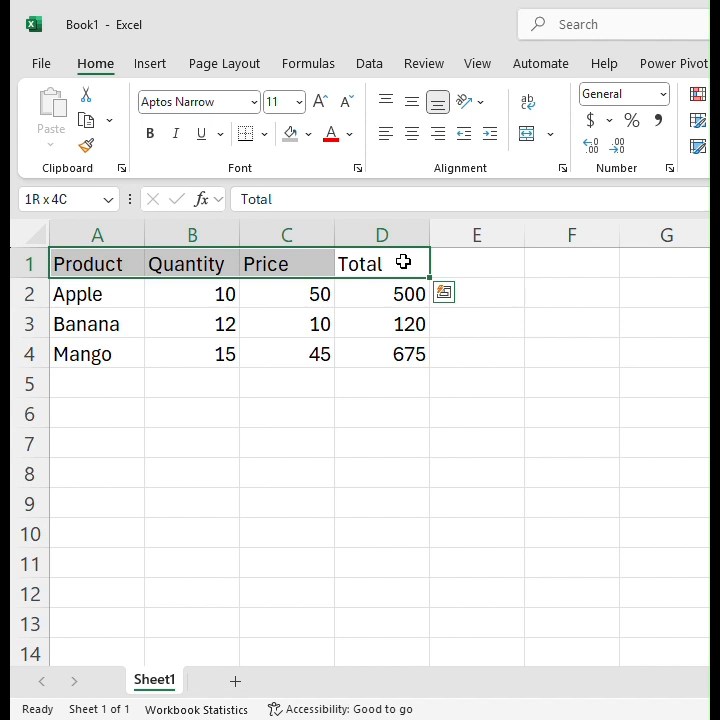
key("ctrl+b")
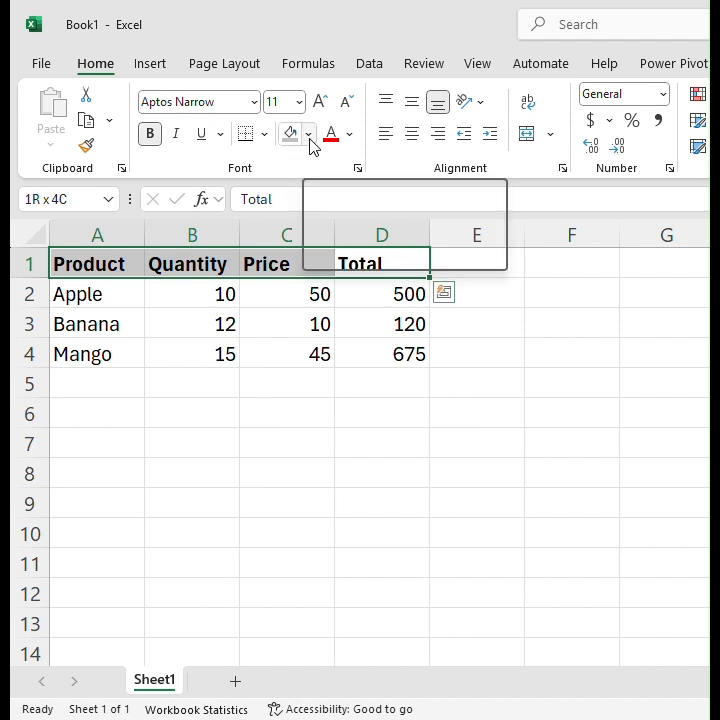
left_click(309, 137)
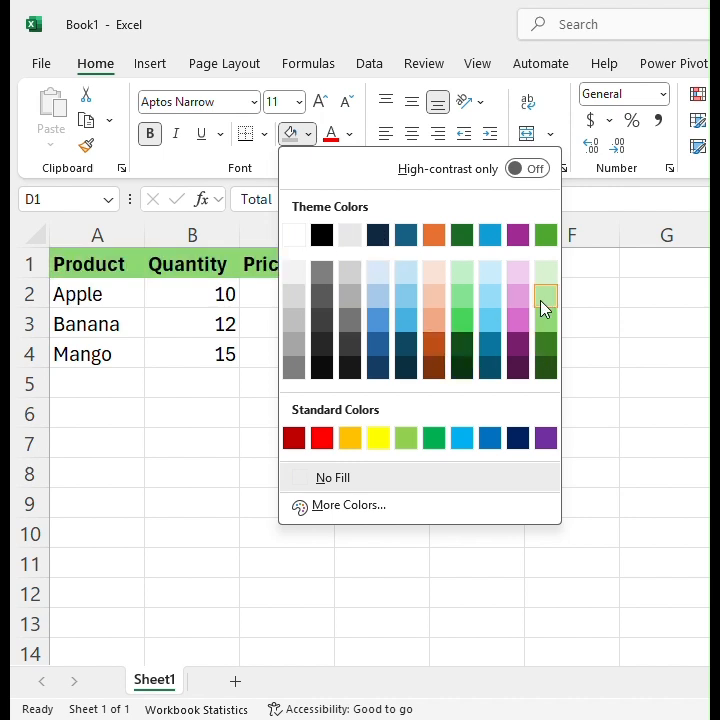
left_click(298, 328)
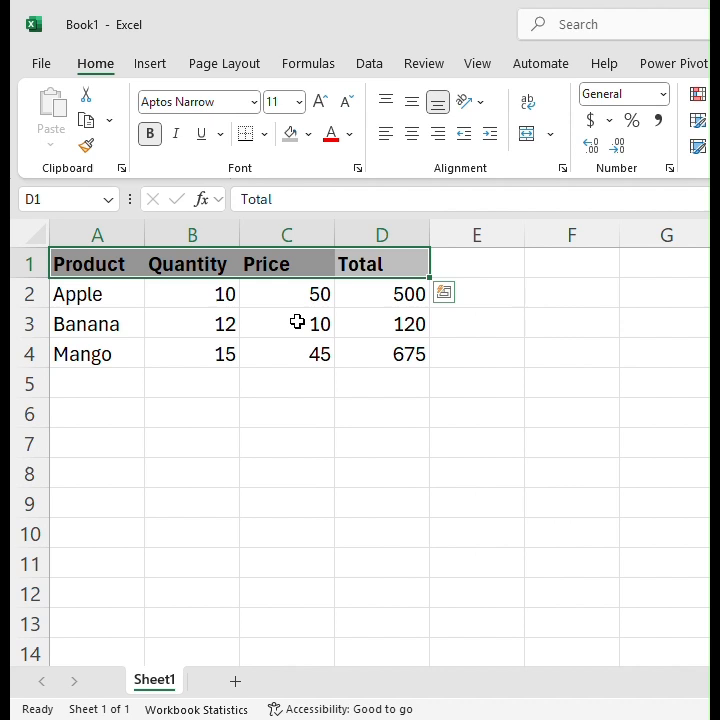
Apply All Borders to the whole table, cells A1 to D4.
key("shift+Down")
key("shift+Down")
key("shift+Down")
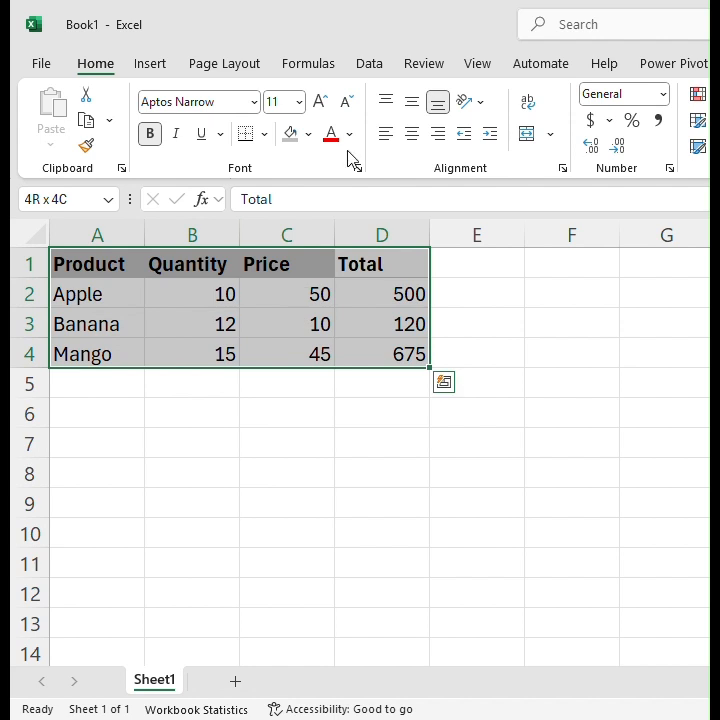
left_click(264, 133)
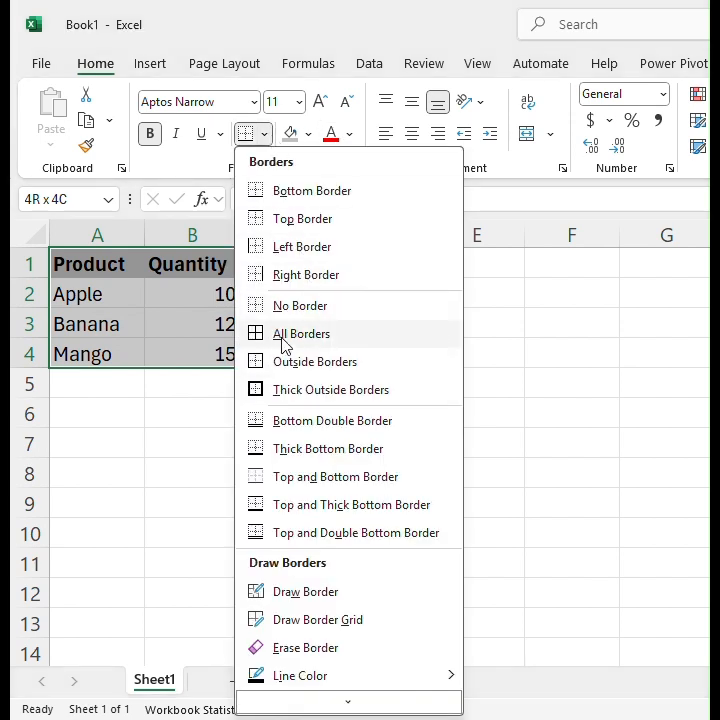
left_click(287, 343)
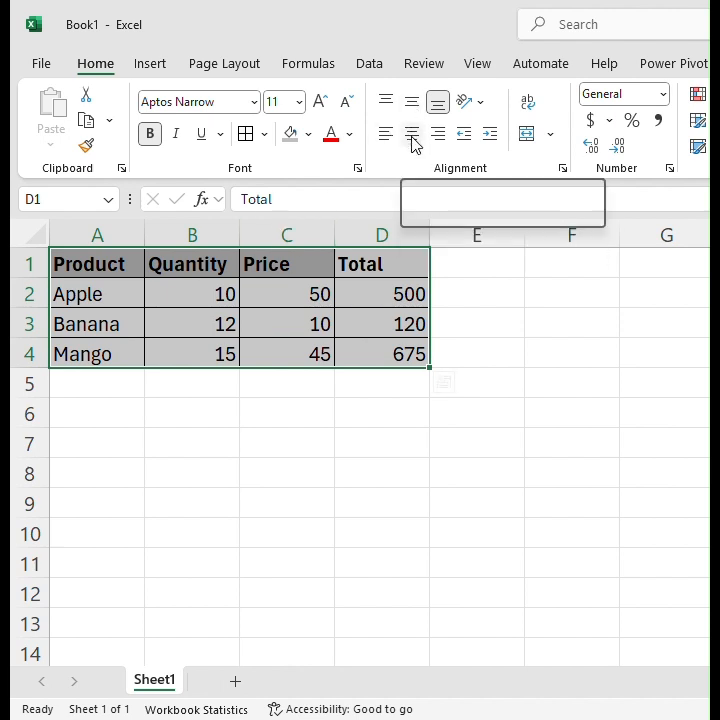
Center the contents of the whole table, cells A1 to D4, horizontally and align them to the middle vertically.
left_click(411, 135)
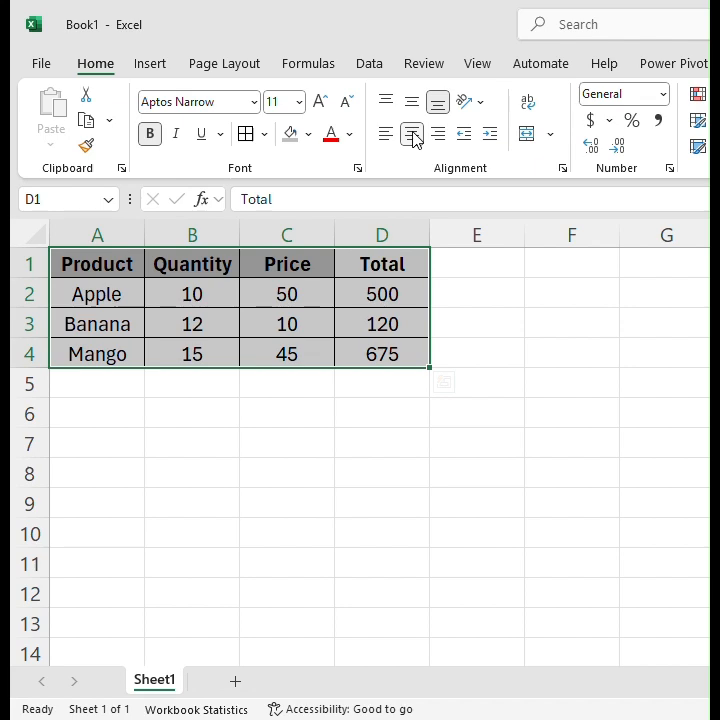
left_click(412, 108)
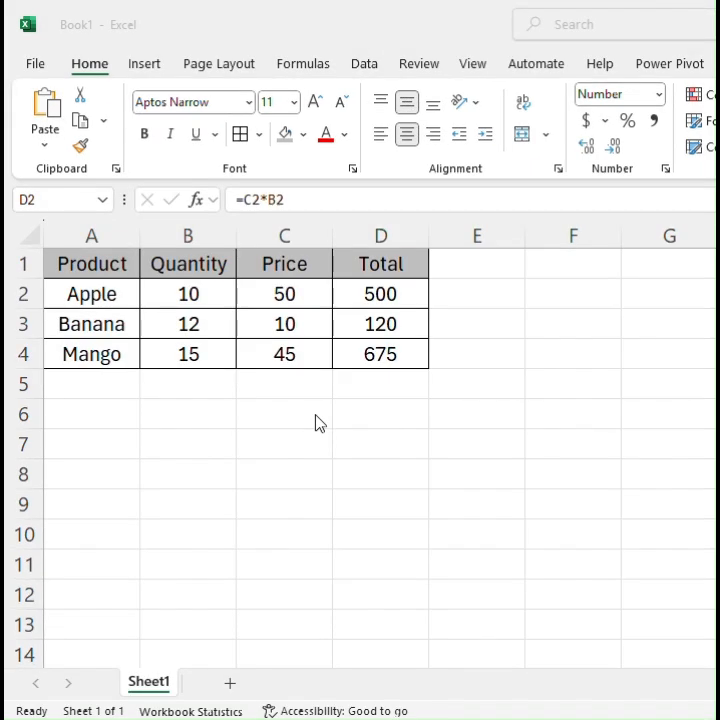
Select the totals in D2 to D4 and choose the Currency category in their cell format settings.
left_click(396, 294)
double_click(396, 294)
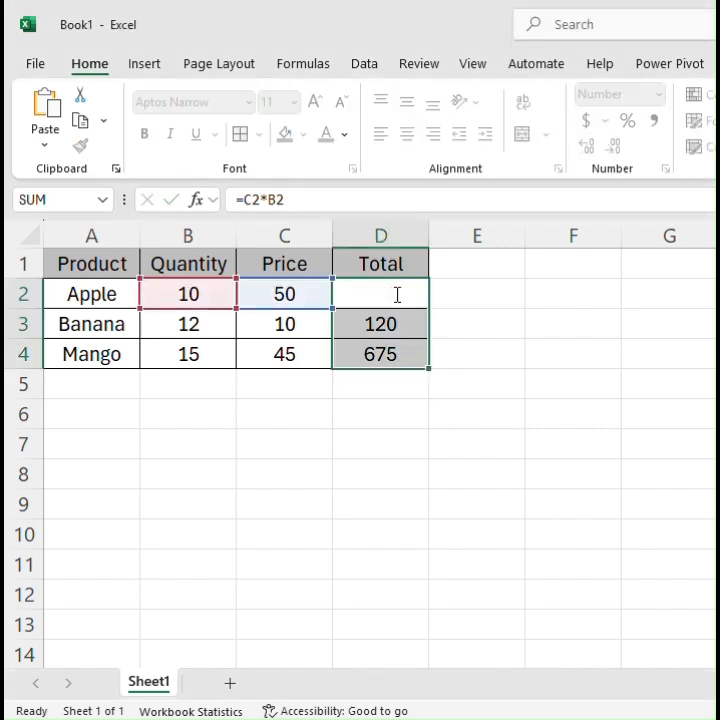
key("Escape")
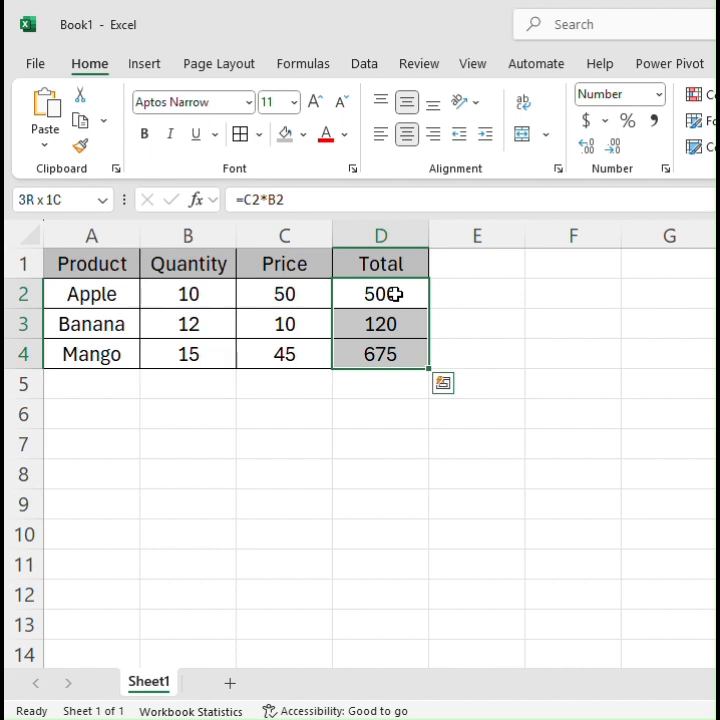
right_click(396, 294)
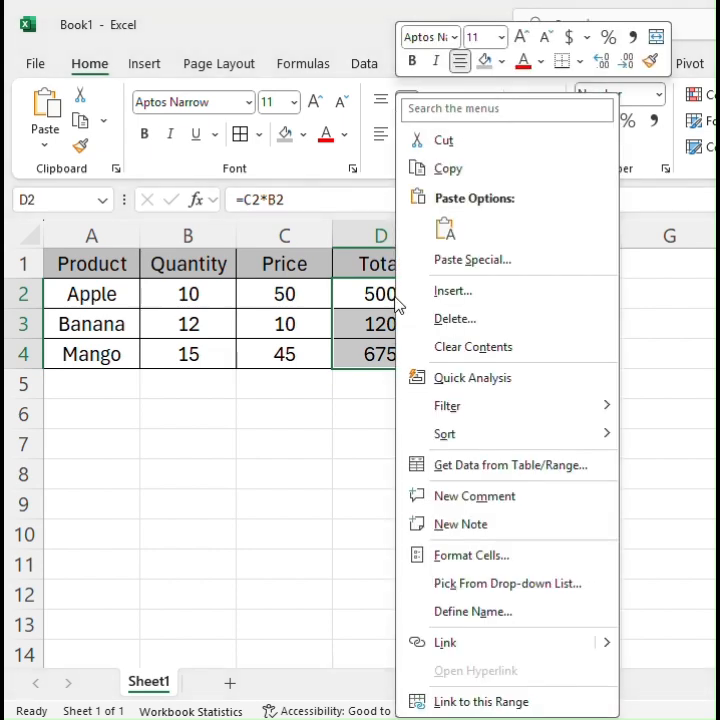
left_click(470, 556)
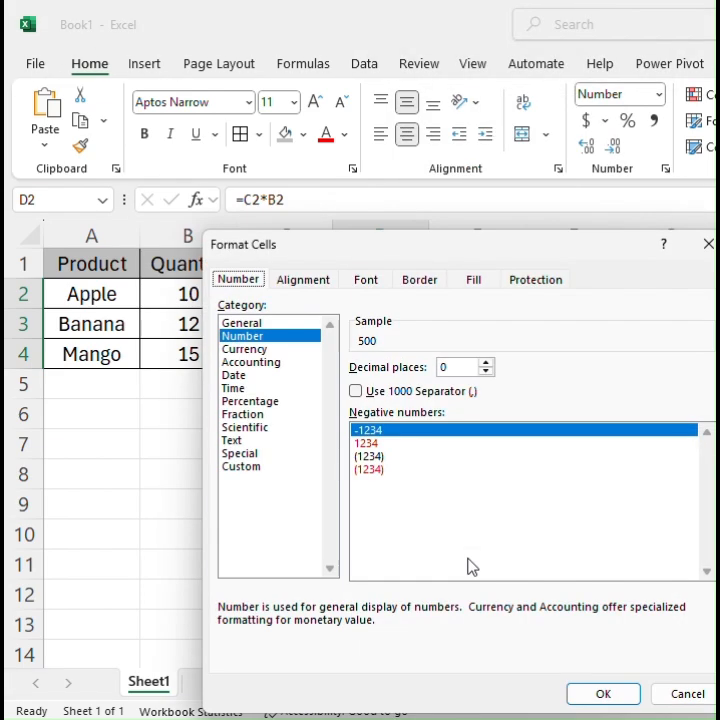
left_click(250, 352)
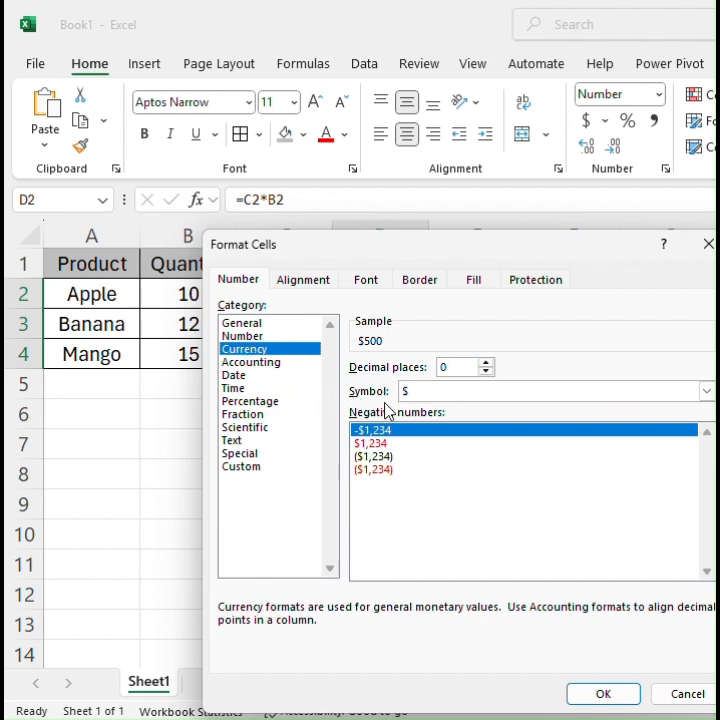
Set the currency symbol for the selected totals to INR.
left_click(421, 391)
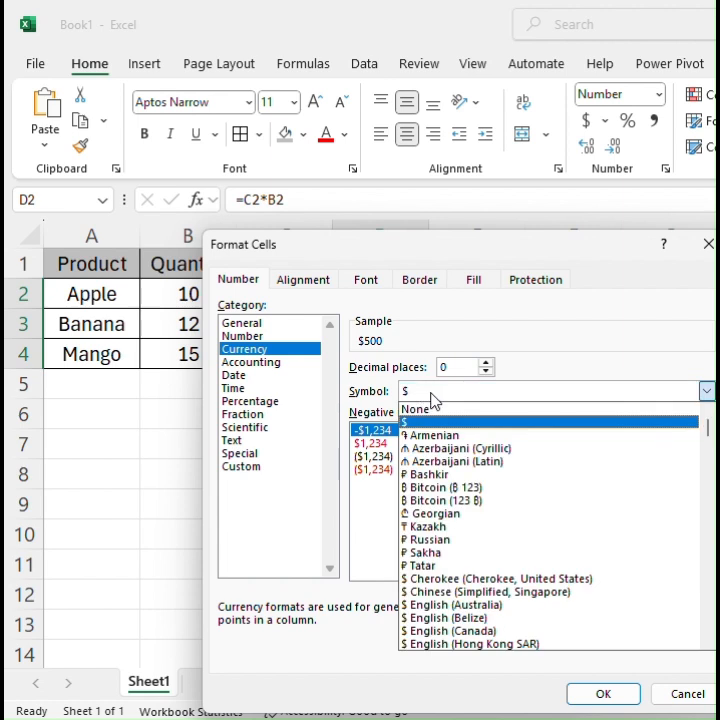
key("i")
key("n")
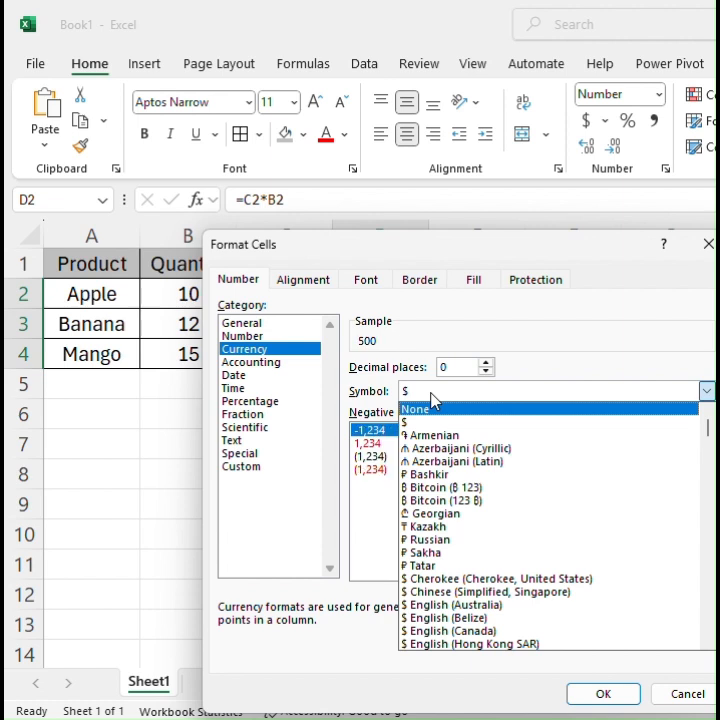
key("i")
key("n")
key("Return")
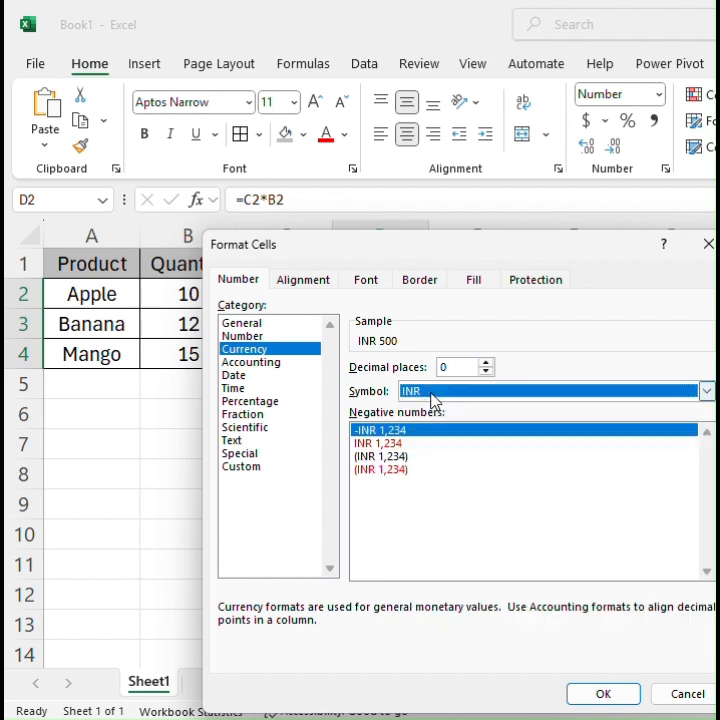
Set the currency symbol to USD and apply the format to the totals in D2 to D4.
left_click(430, 394)
key("u")
key("s")
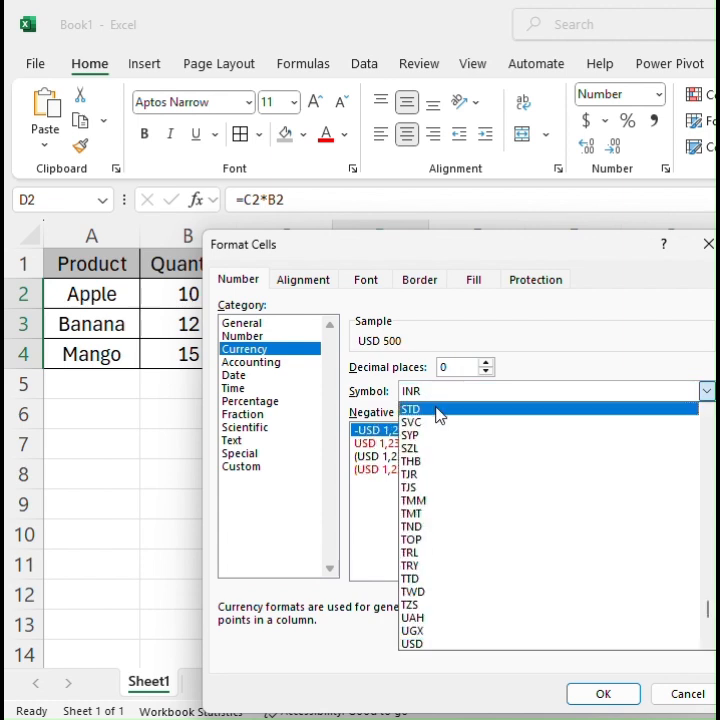
left_click(588, 625)
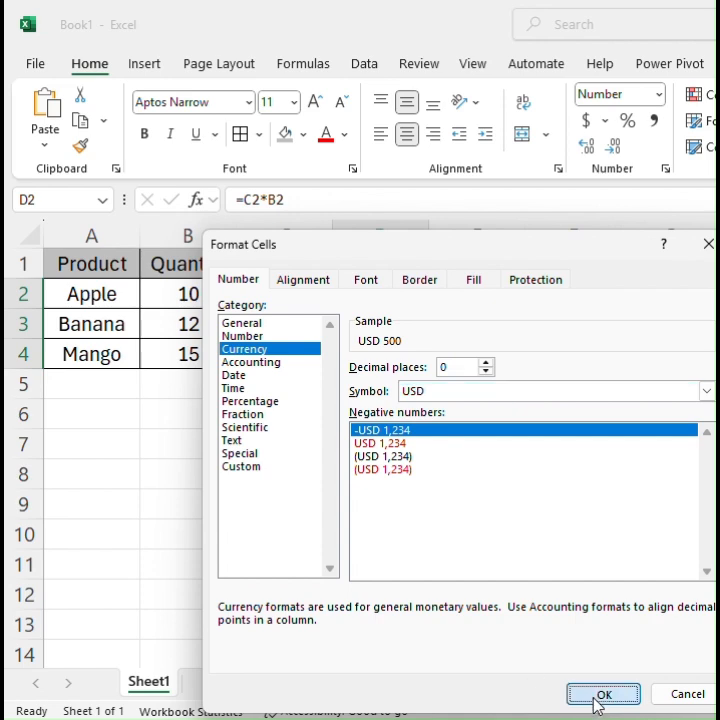
left_click(598, 699)
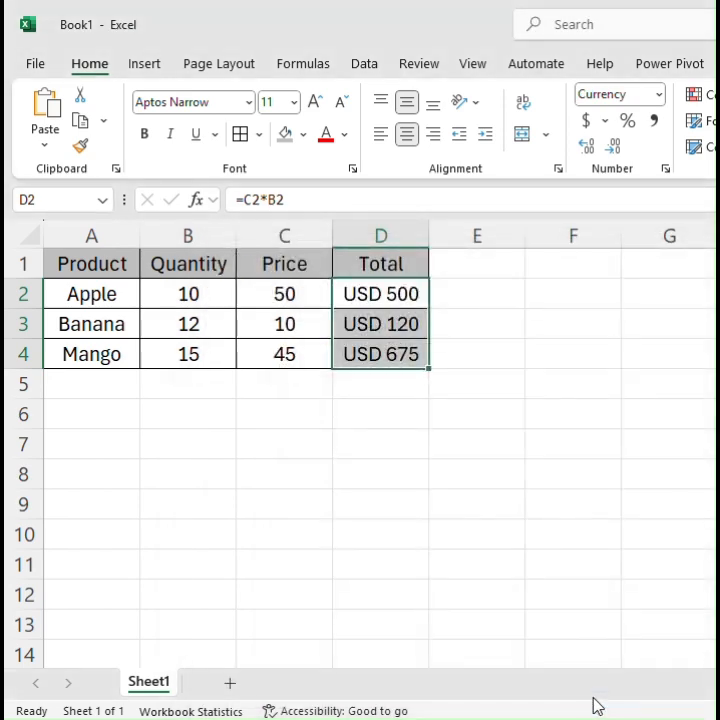